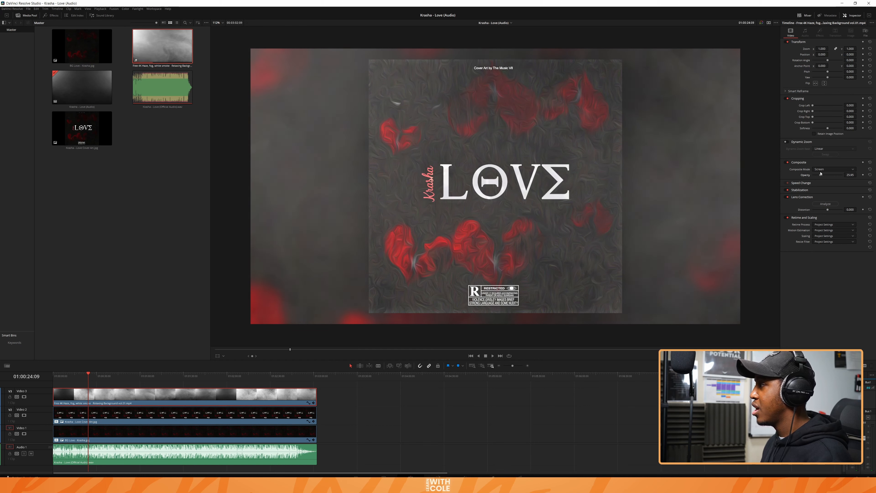
Step: Play the timeline full screen to check the fog overlay in Screen mode over the cover art
key(space)
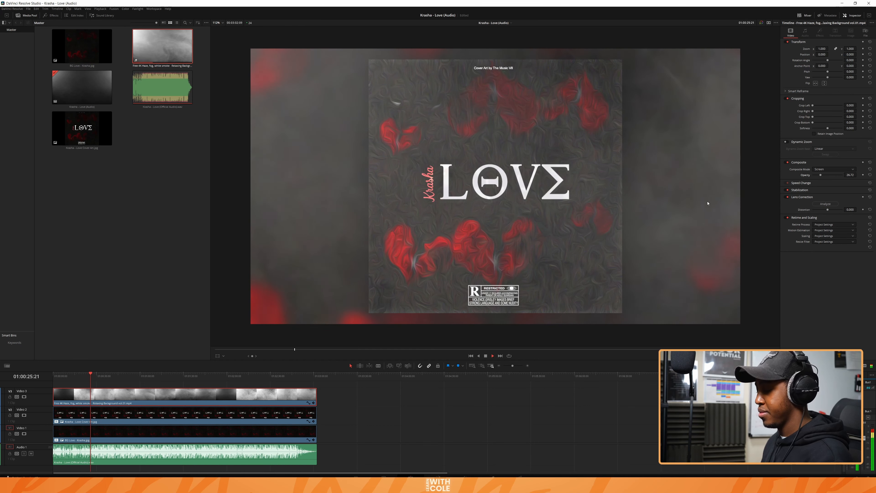
key(ctrl+f)
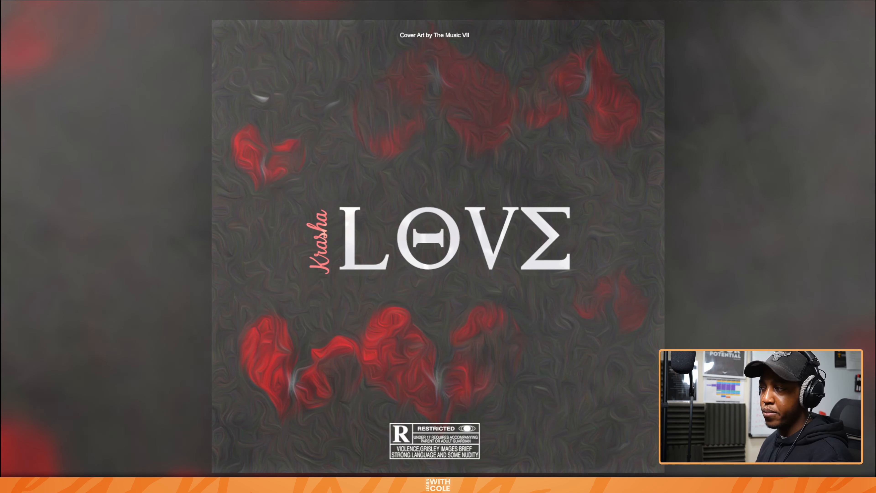
key(Escape)
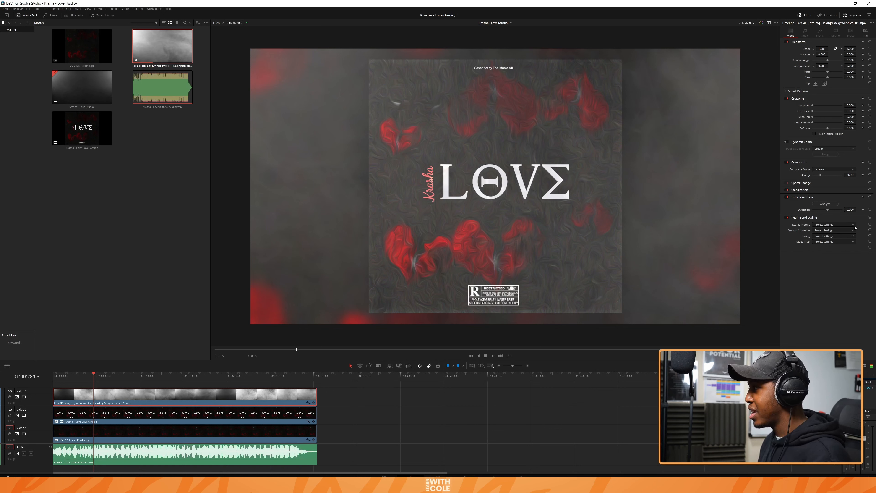
Step: Set the fog clip's composite mode to Linear Light with about 14.7 opacity, and preview it full screen
click(839, 169)
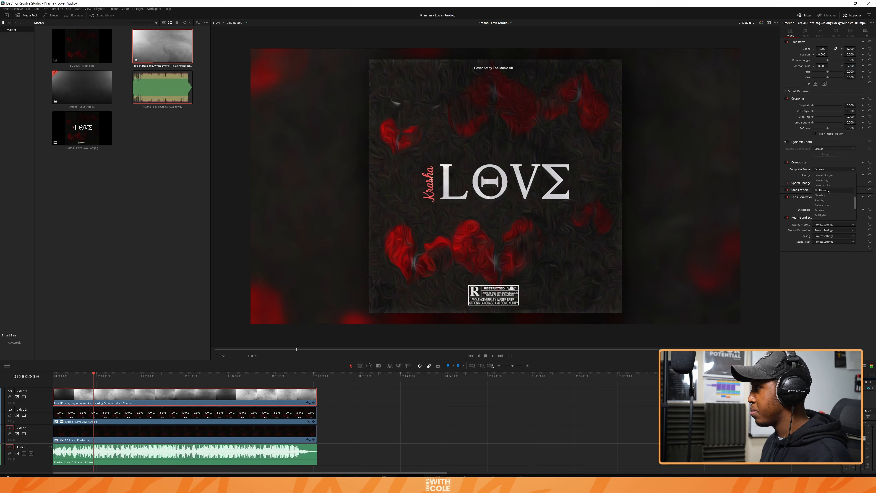
scroll(828, 191, up, 2)
click(823, 200)
key(space)
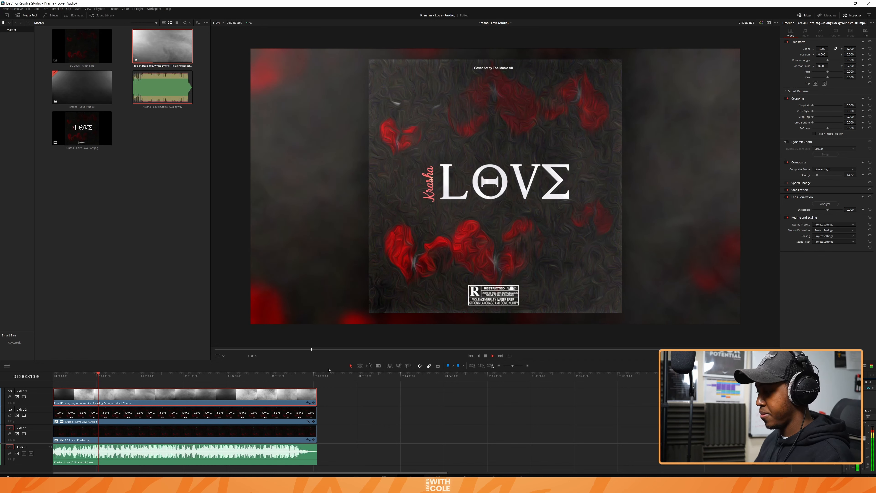
key(ctrl+f)
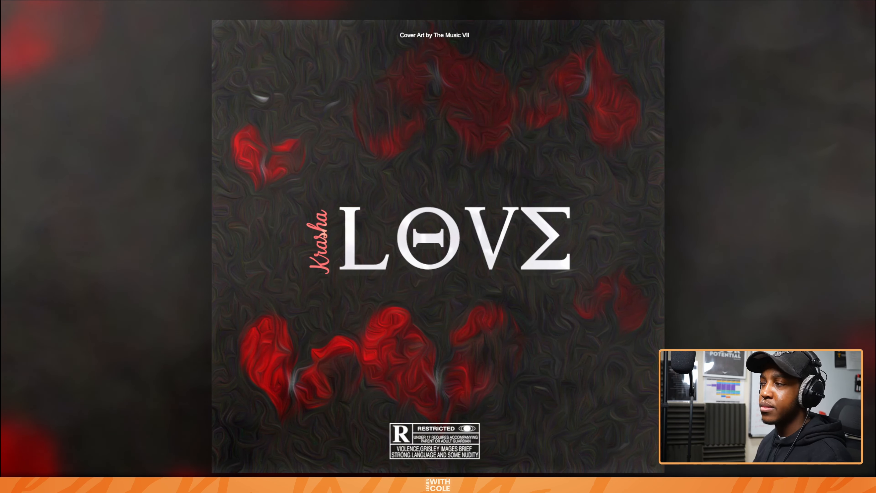
key(Escape)
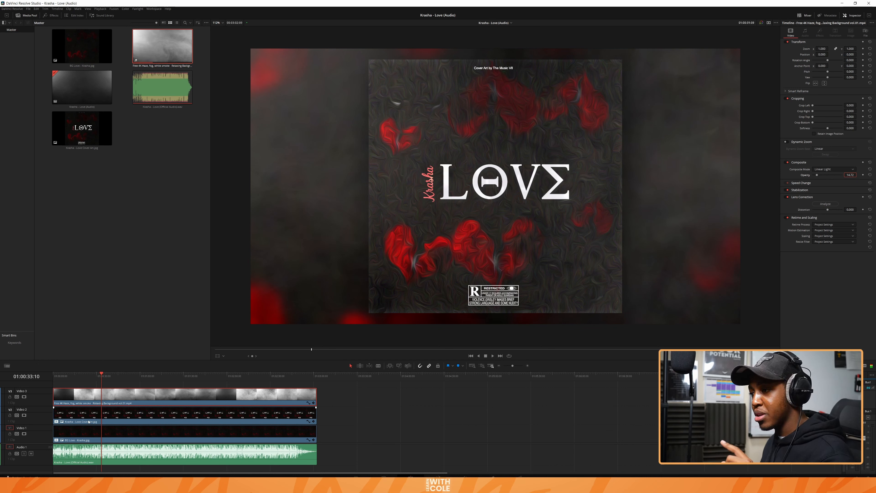
Step: Move the cover art clip above the fog clip and add an adjustment clip on Video 4 spanning the whole song
drag(89, 422, 78, 396)
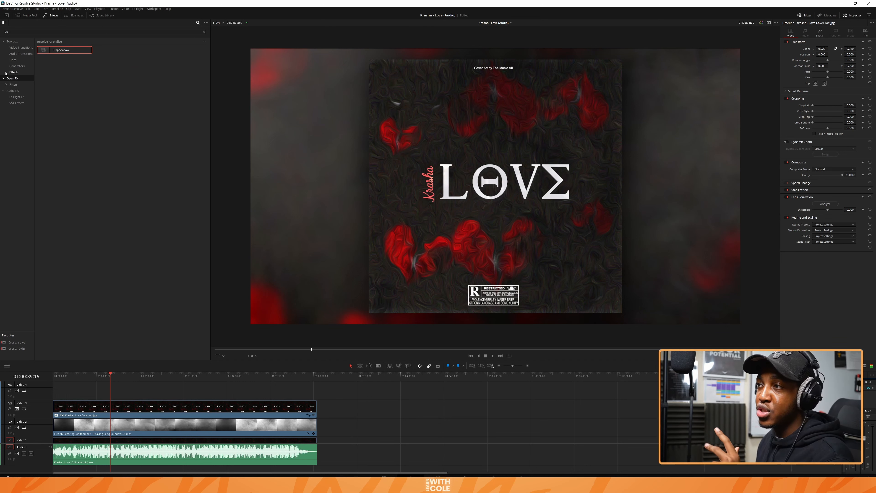
click(13, 73)
click(92, 31)
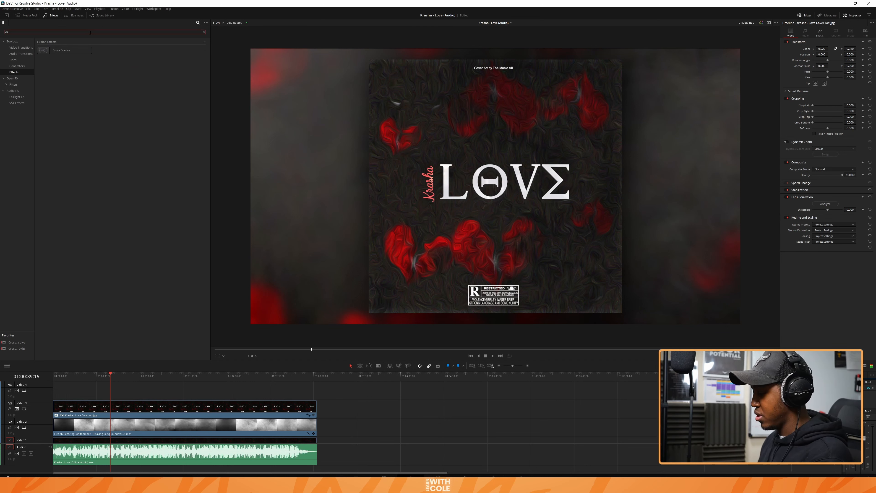
key(BackSpace)
key(BackSpace)
drag(56, 49, 56, 390)
drag(60, 390, 316, 390)
Step: Find the Camera Shake effect, apply it to the adjustment clip and show its settings
click(12, 78)
click(91, 32)
text(camera)
drag(62, 50, 110, 390)
click(820, 32)
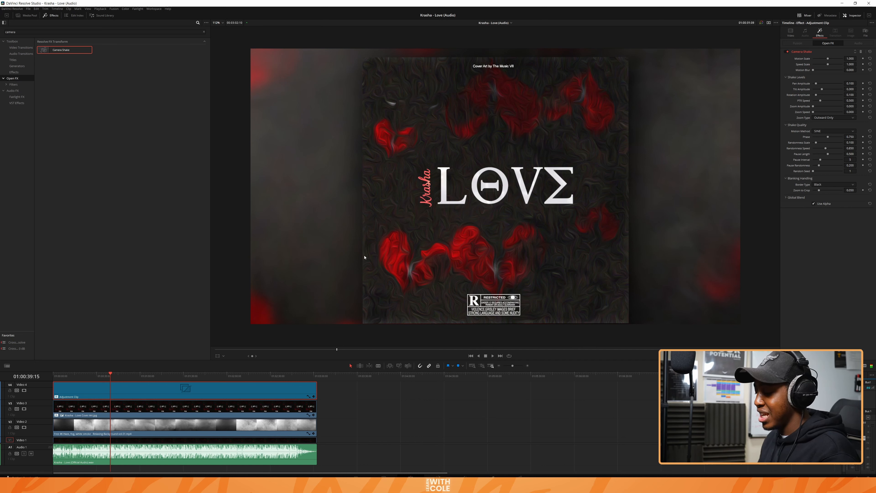
Step: Preview the camera shake and lower its Motion Scale to about 0.12 and Speed Scale to about 0.29
key(space)
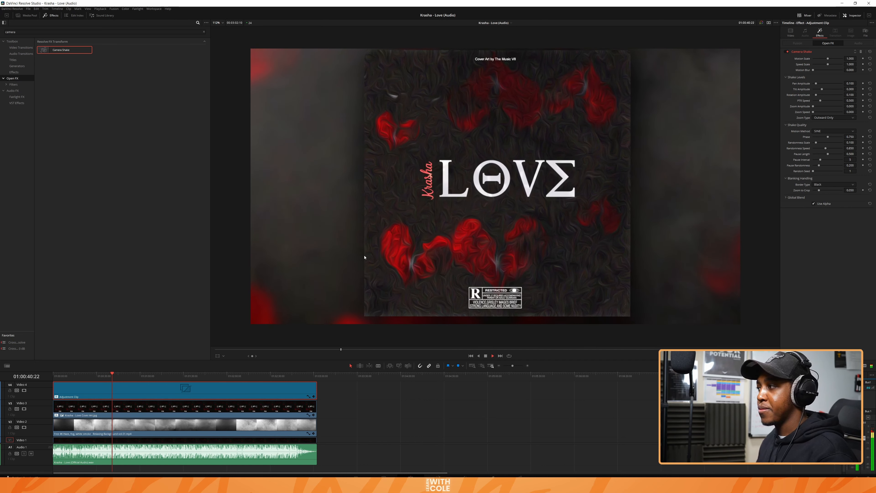
key(space)
drag(828, 59, 815, 59)
drag(828, 64, 819, 64)
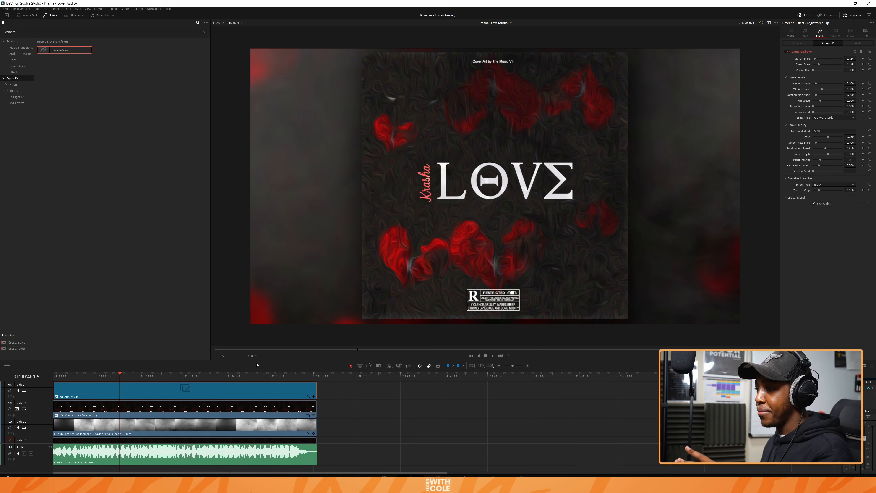
Step: Slightly reduce the zoom of the cover art clip so it sits smaller in the frame
click(160, 405)
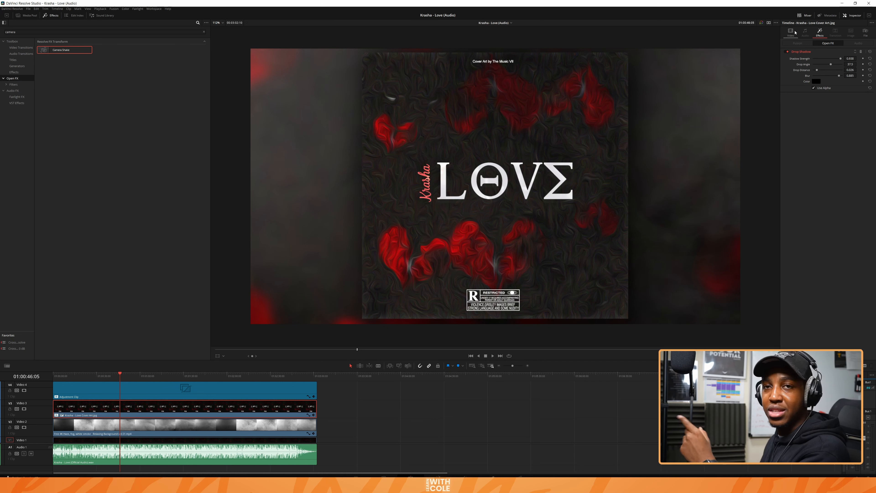
click(794, 32)
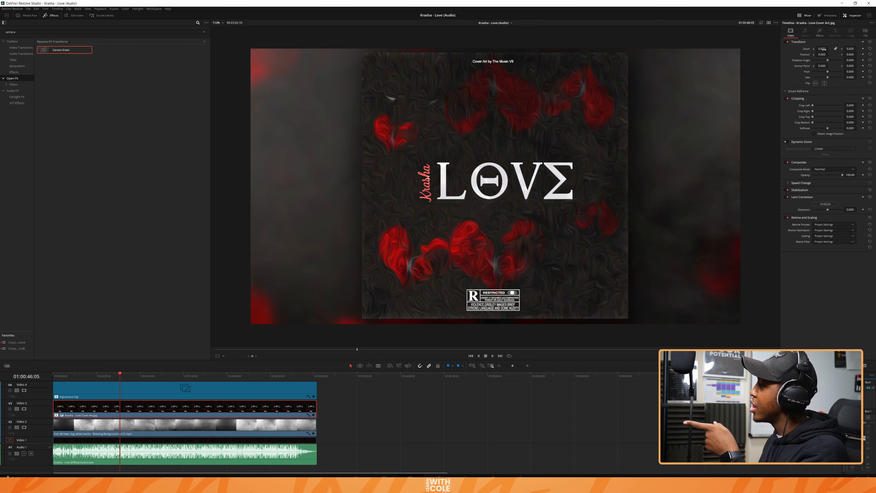
drag(825, 49, 821, 50)
Step: Raise the adjustment clip's Camera Shake Rotation Amplitude to about 0.31 and PTR Speed to about 0.71, checking playback
click(160, 389)
click(820, 32)
key(space)
key(space)
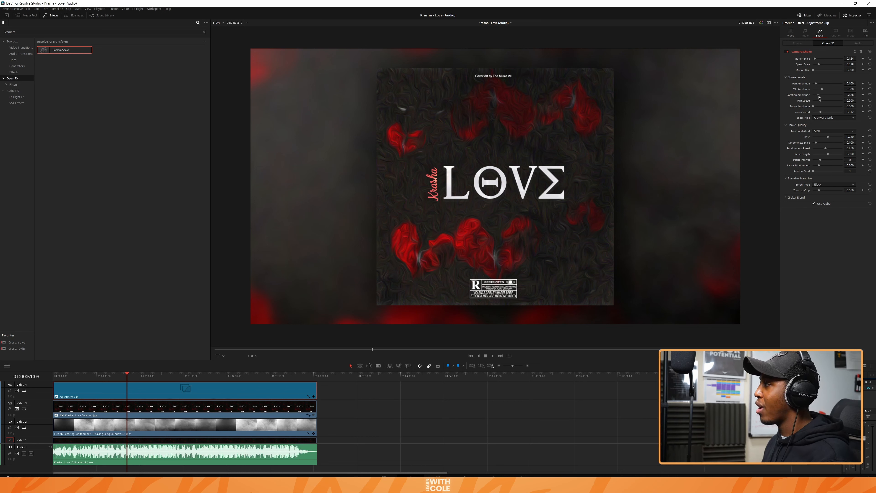
drag(822, 95, 816, 103)
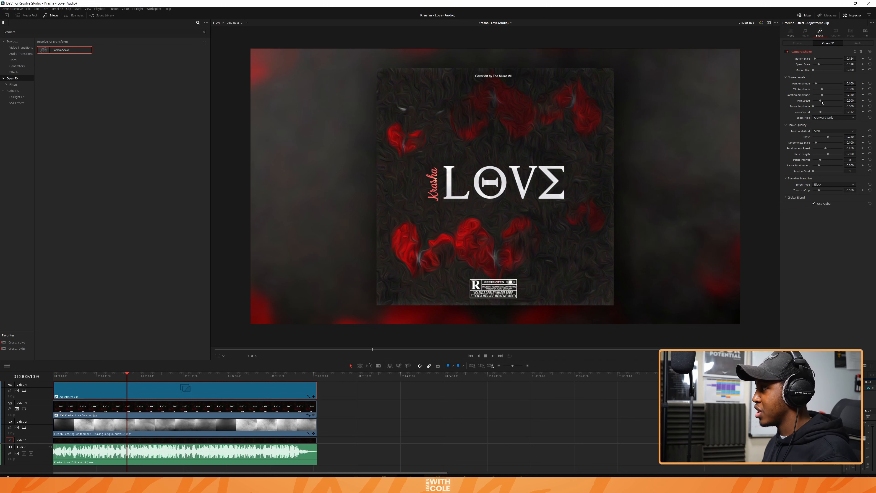
drag(820, 101, 825, 103)
key(space)
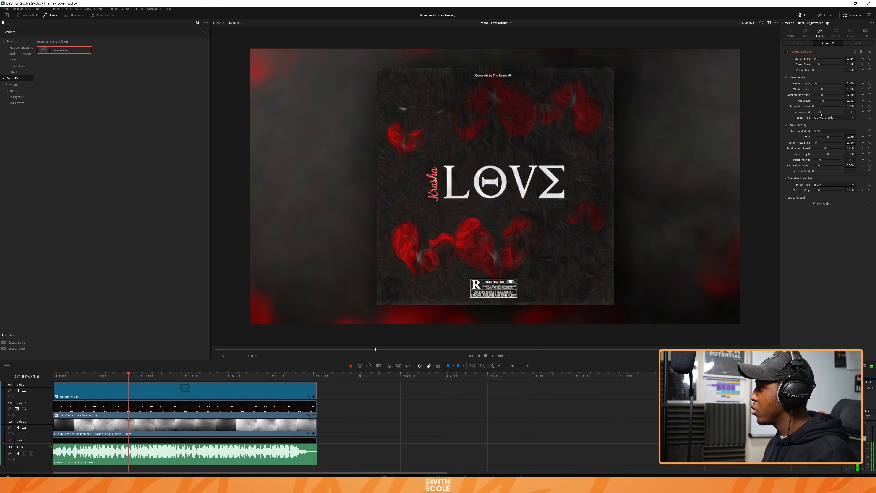
Step: Set the Camera Shake Zoom Speed to about 0.40, Zoom Amplitude to about 0.54 and Motion Blur to 1.000
drag(821, 112, 824, 114)
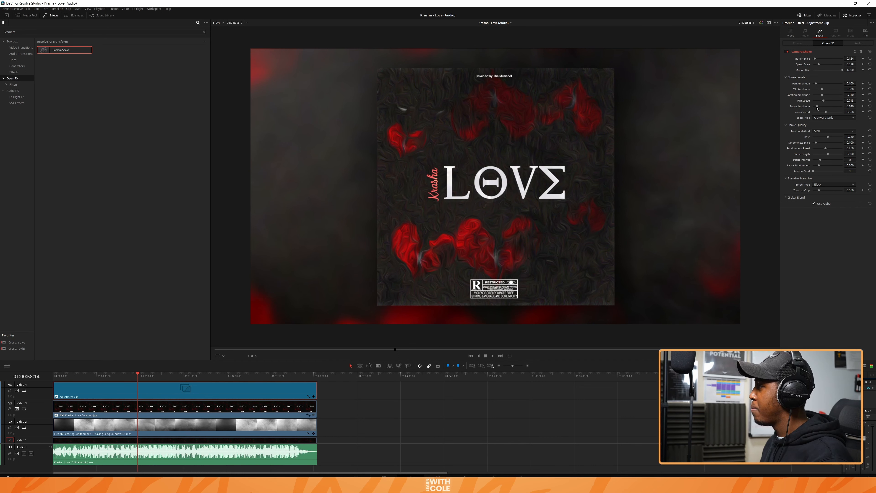
drag(826, 112, 819, 112)
drag(820, 112, 819, 113)
drag(817, 106, 829, 106)
Step: Adjust the Camera Shake Motion Scale to about 0.15 and Speed Scale to about 0.14 while checking playback
drag(815, 58, 816, 59)
key(space)
drag(819, 64, 846, 64)
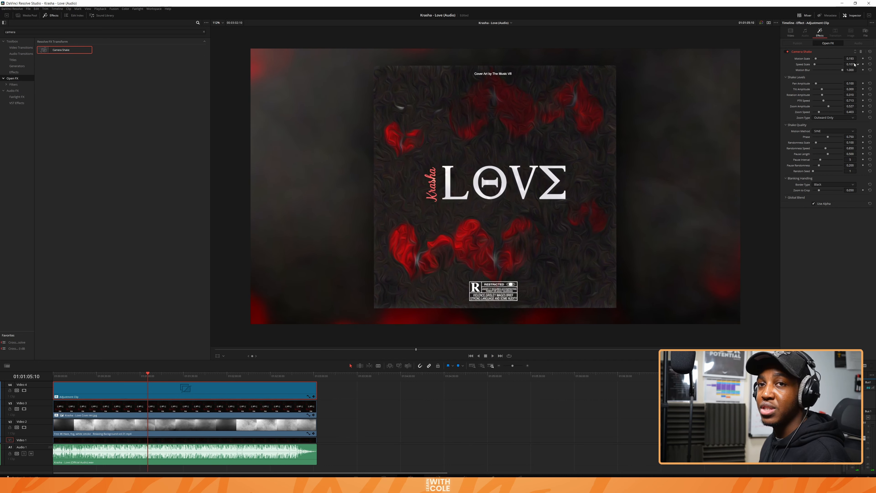
Step: Play the adjusted camera shake full screen and stop playback after reviewing it
key(space)
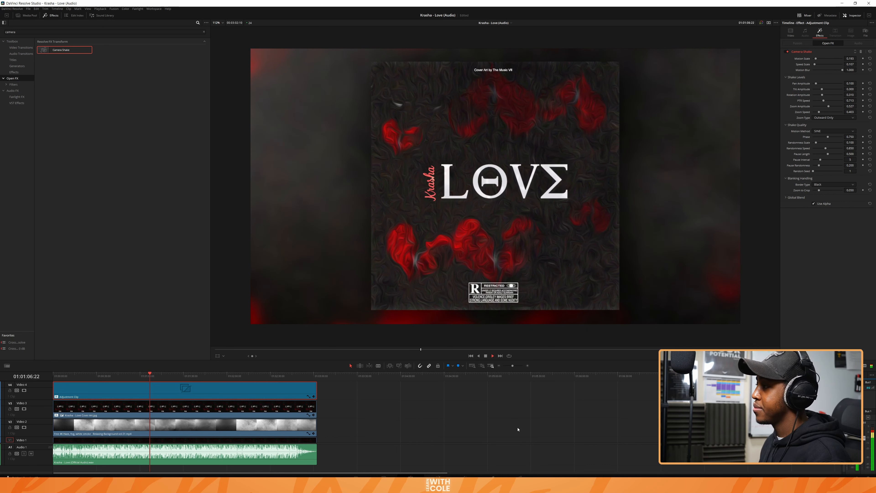
key(ctrl+f)
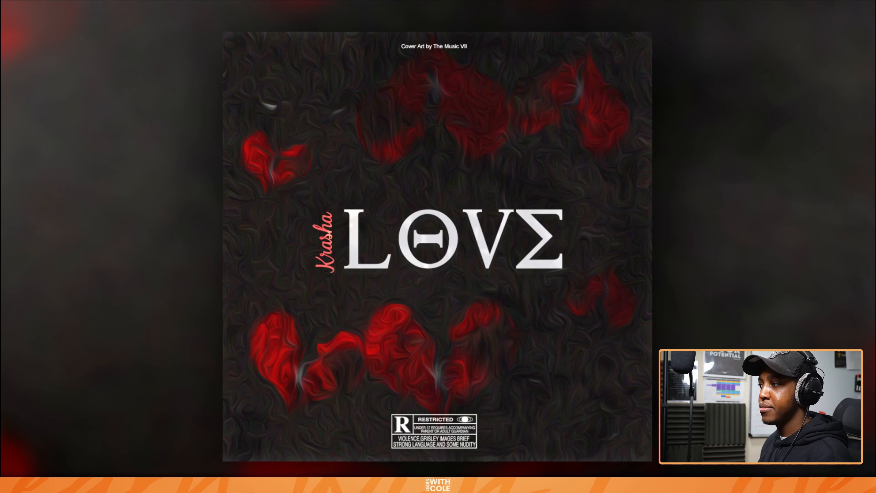
key(Escape)
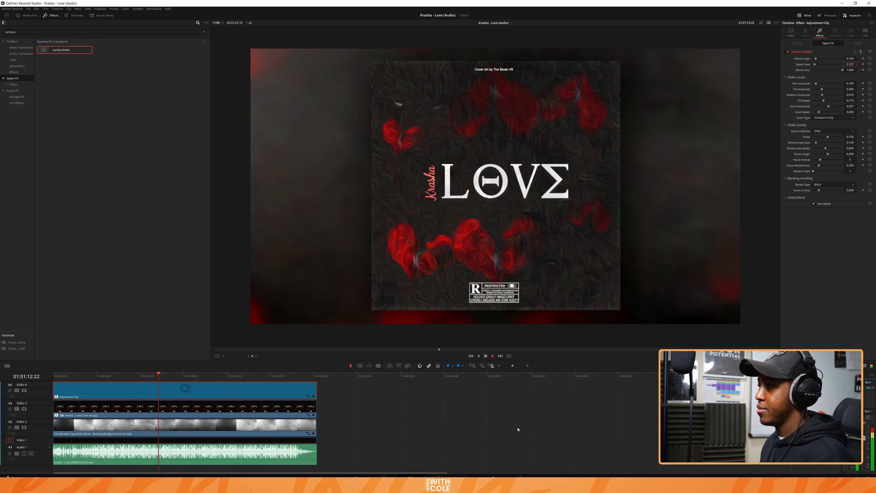
key(space)
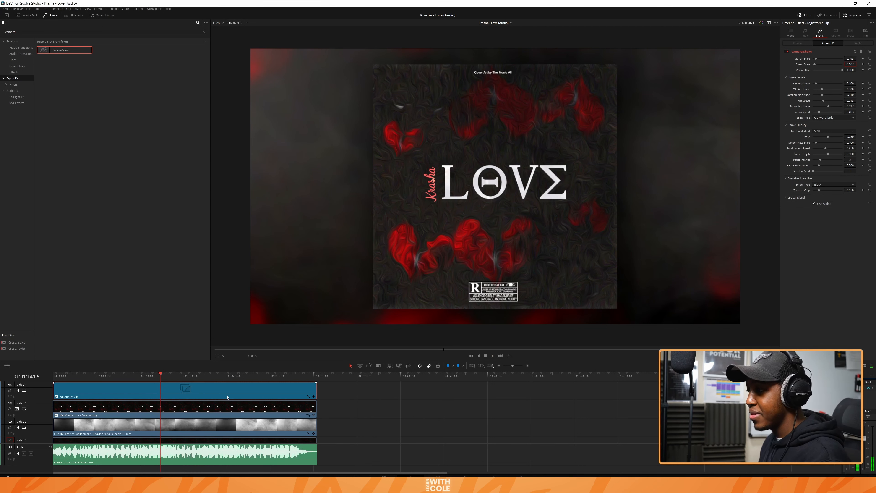
Step: Find the Film Grain effect, apply it to the adjustment clip, and collapse Camera Shake to show the grain settings
scroll(235, 406, down, 3)
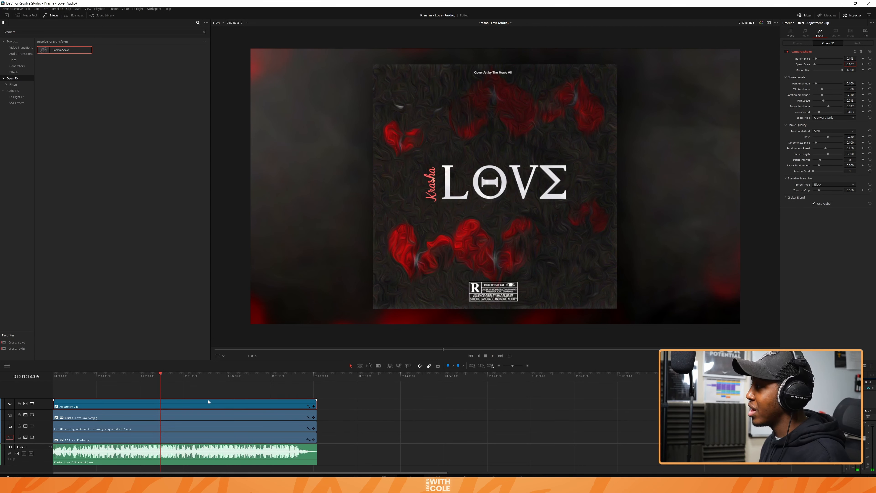
double_click(11, 32)
text(film grain)
drag(58, 50, 138, 404)
double_click(815, 52)
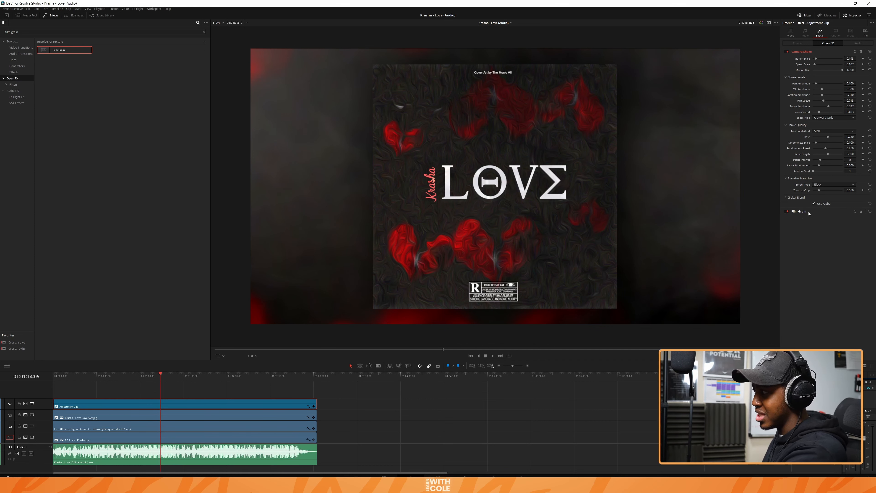
double_click(808, 212)
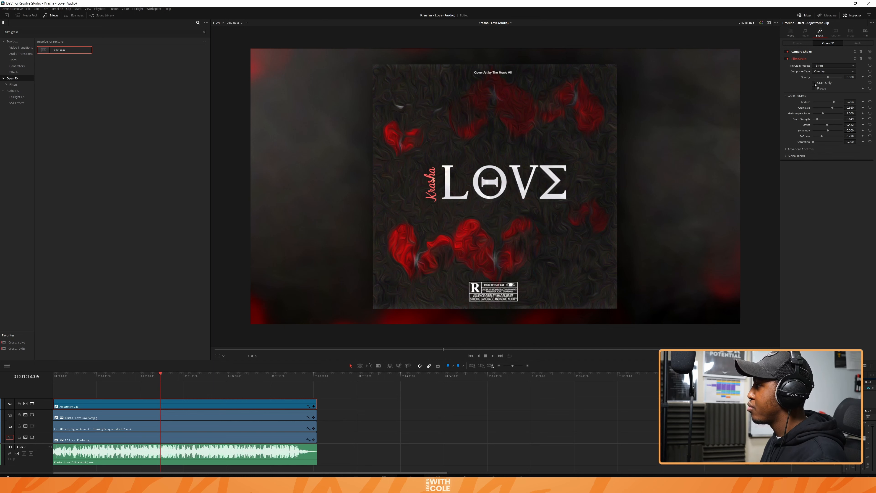
Step: Using the Grain Only view, choose a film grain preset and customize it with Grain Size about 0.64 and Grain Strength about 0.34
click(814, 83)
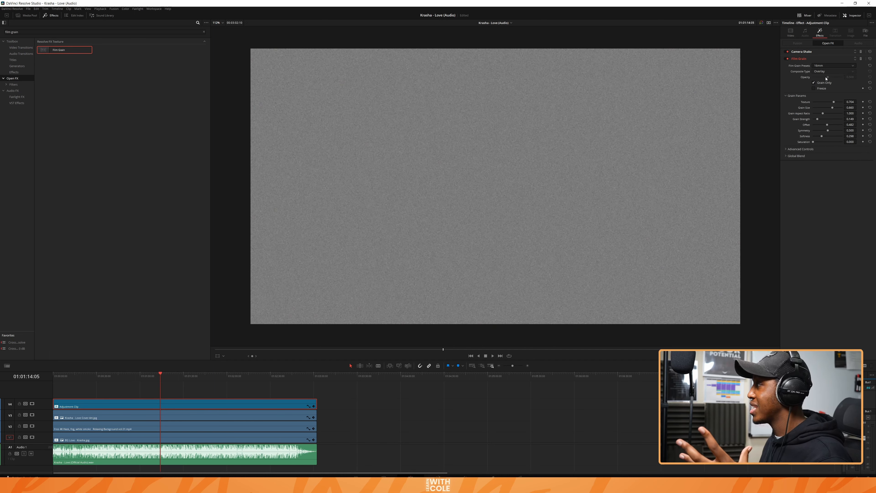
click(828, 66)
click(827, 107)
drag(822, 108, 828, 109)
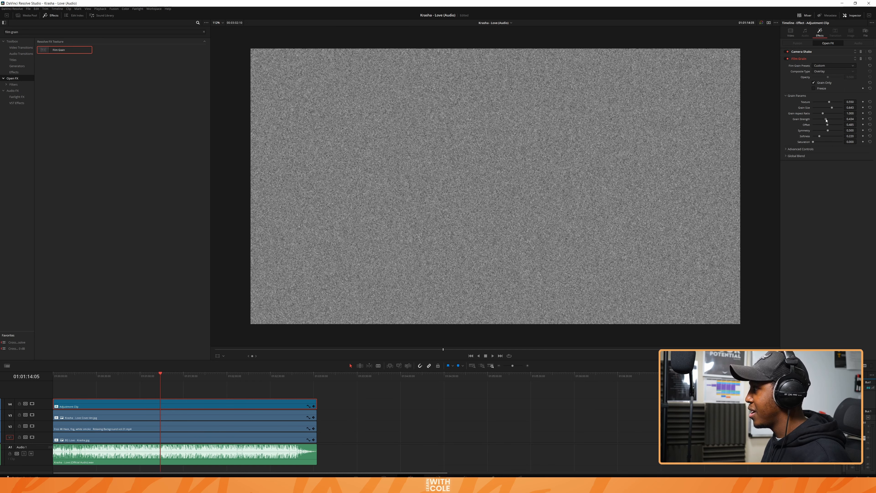
drag(826, 120, 824, 120)
click(815, 83)
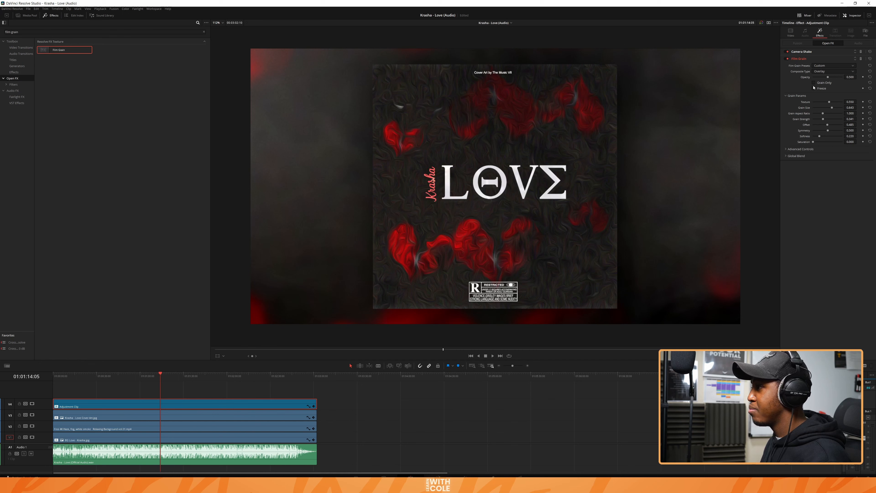
click(814, 84)
click(815, 84)
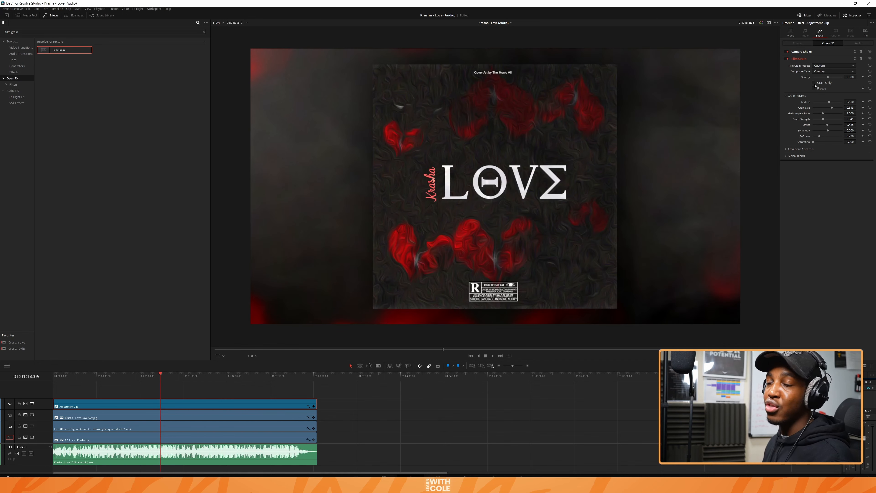
Step: Save the project, raise the Film Grain opacity to about 0.60, and check the result full screen
key(ctrl+s)
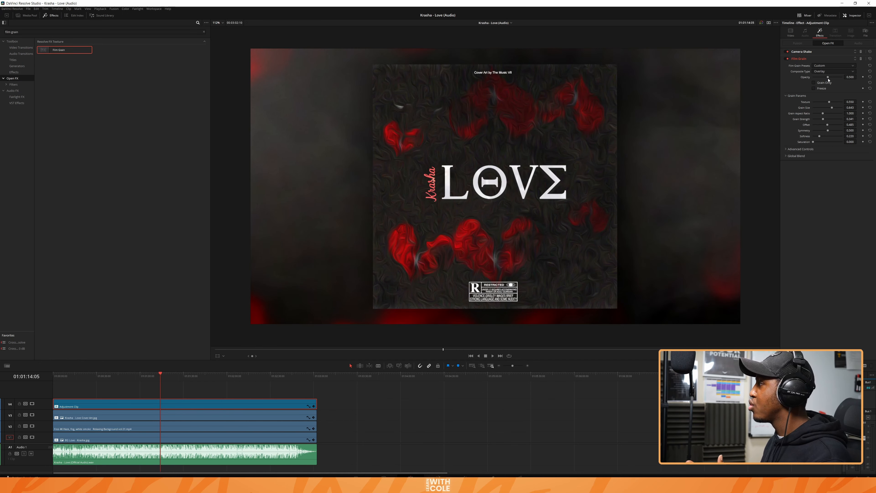
mouse_move(829, 78)
mouse_down()
mouse_move(843, 77)
mouse_move(831, 81)
mouse_up()
click(829, 83)
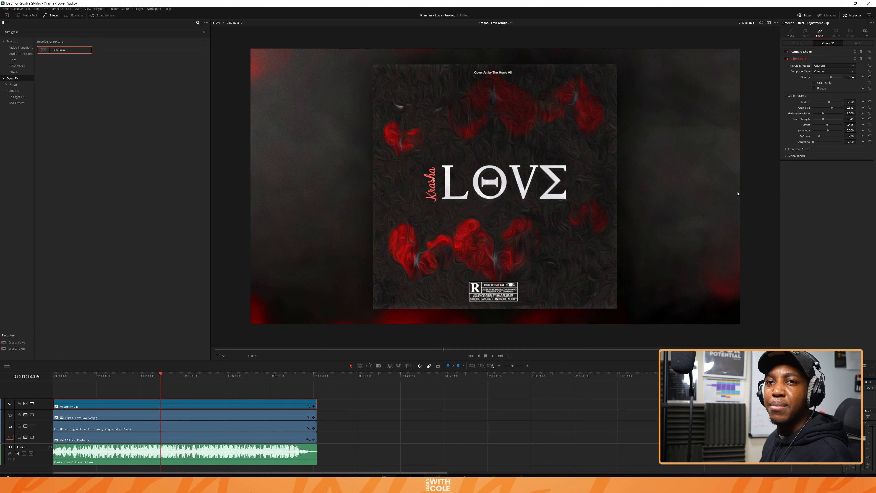
key(ctrl+f)
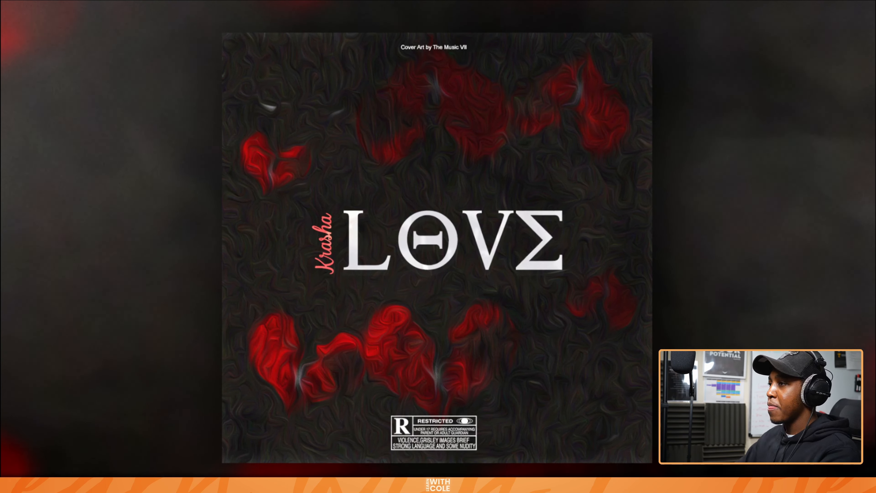
key(Escape)
Step: Increase the fog clip's opacity to about 31 and deselect the clip
click(207, 427)
drag(820, 175, 823, 175)
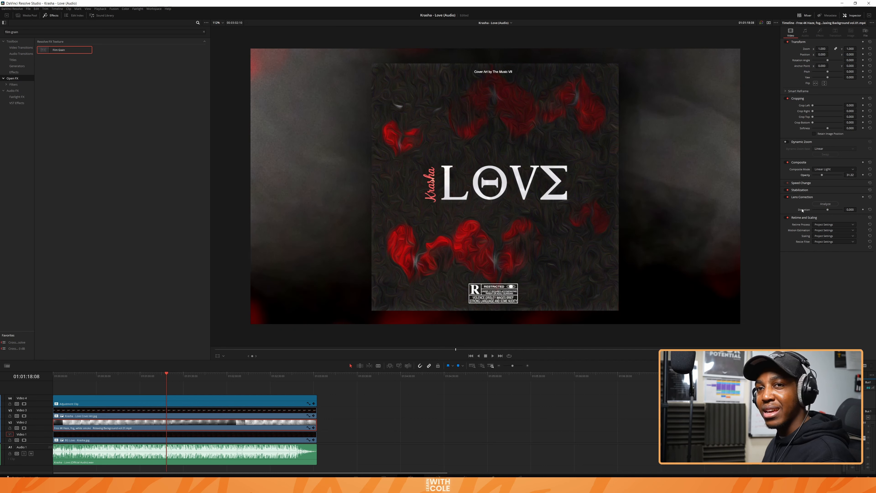
click(425, 406)
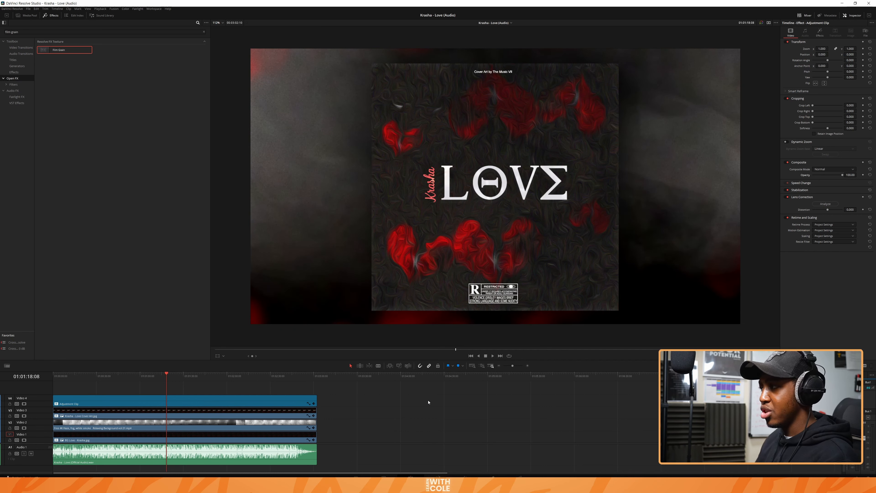
Step: Check the composite full screen and return the playhead to the start of the timeline
key(ctrl+f)
key(Escape)
click(56, 376)
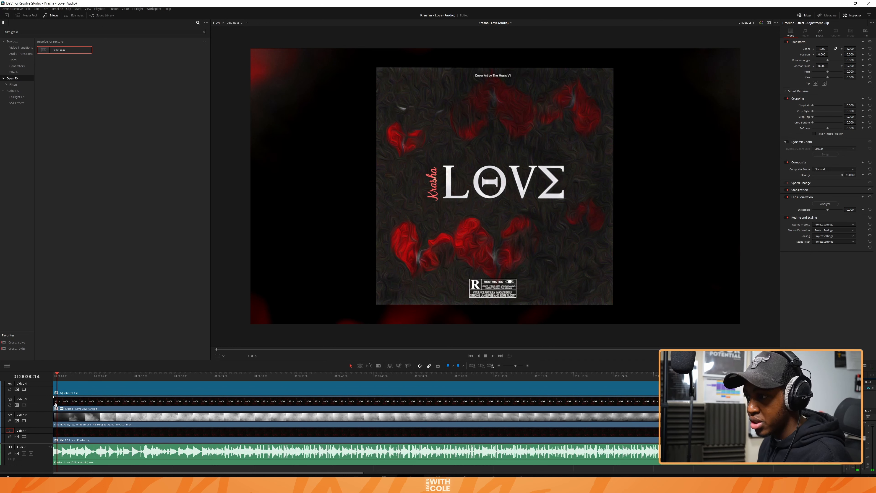
Step: Trim the cover art clip to start about 8 seconds into the song, preview the intro, and add a fade-in to the clip
drag(56, 405, 106, 404)
key(space)
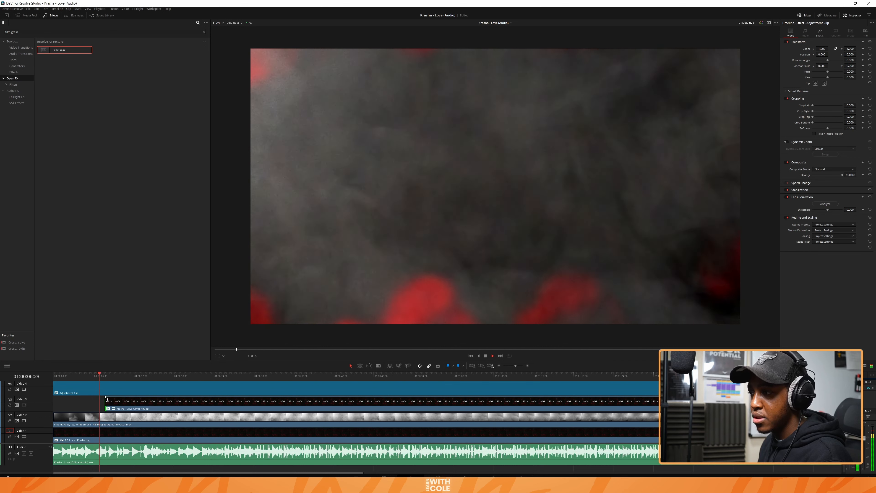
key(space)
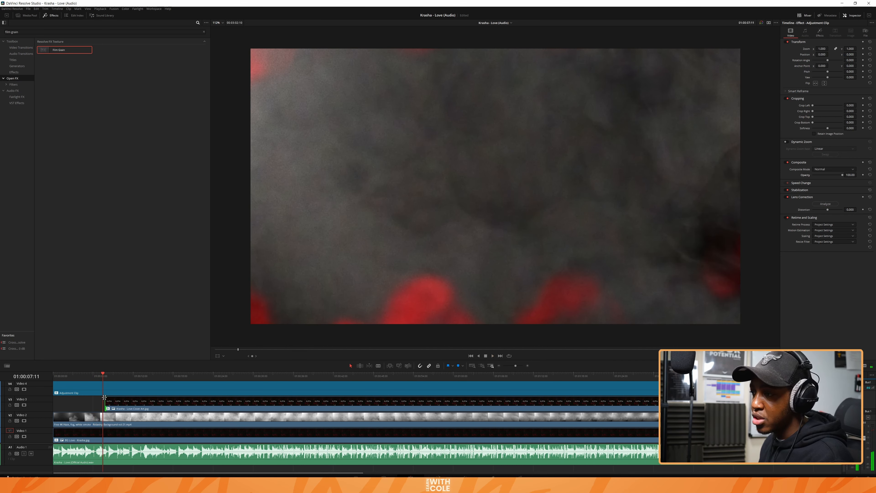
drag(105, 397, 143, 394)
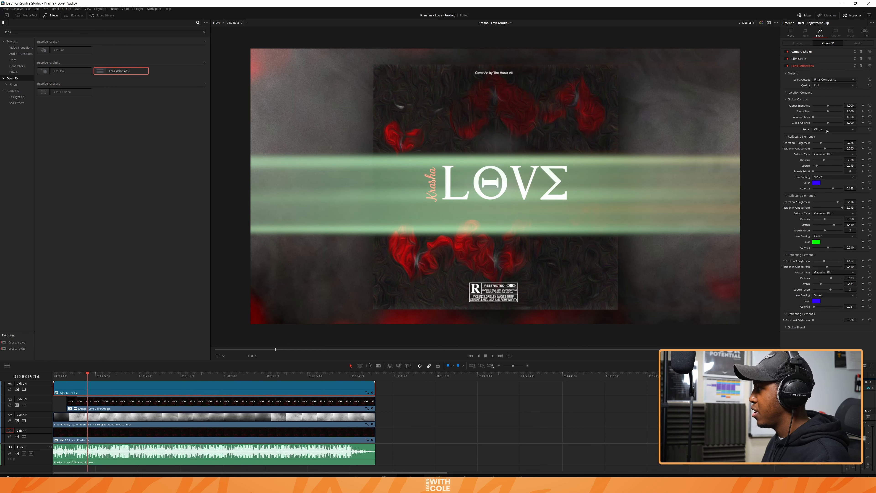
Step: Apply the Plain preset to Lens Reflections, adjust Global Brightness to about 1.01, and set the Global Blend to about 0.17
click(820, 152)
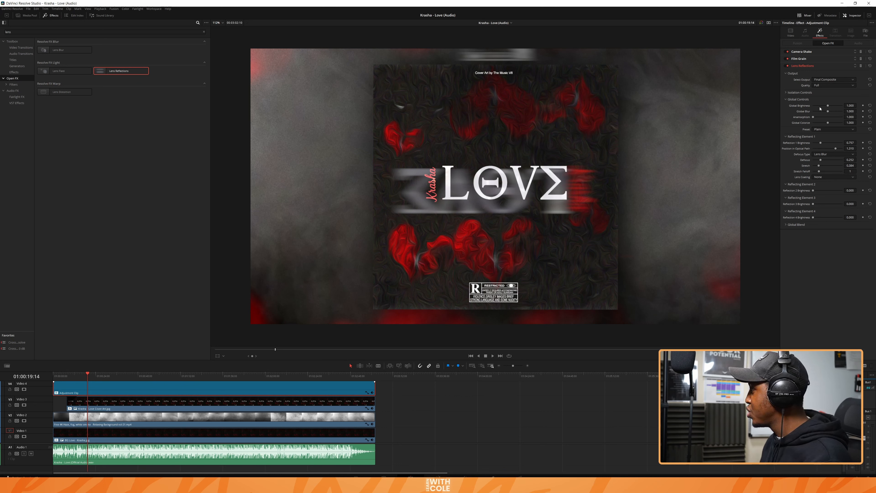
drag(823, 107, 828, 107)
click(786, 225)
drag(814, 231, 821, 231)
Step: Review the blended lens reflections over the cover art in playback and full screen
key(space)
key(space)
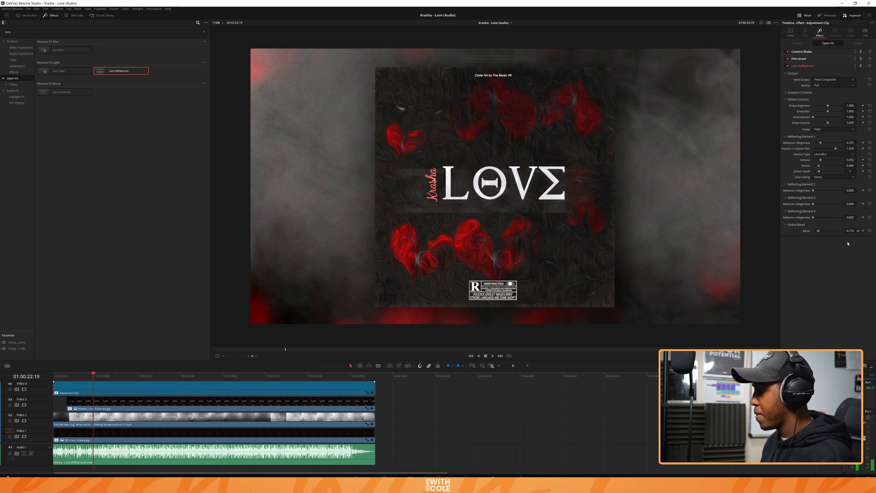
key(ctrl+f)
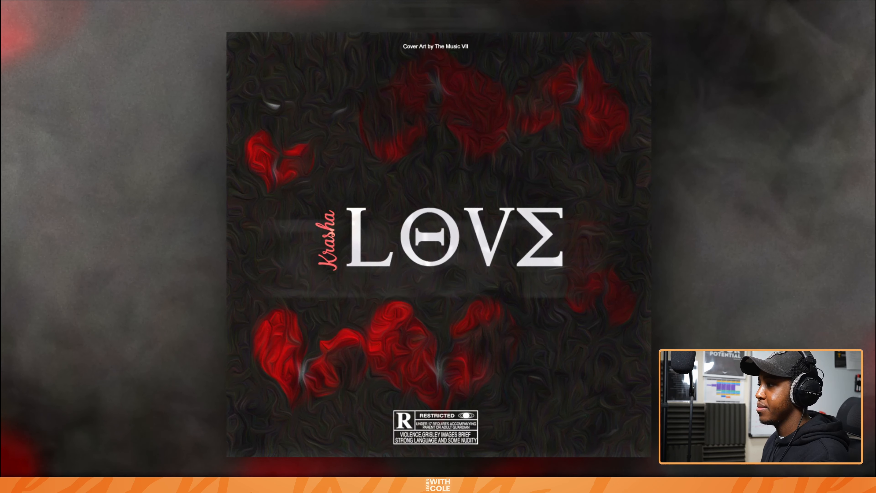
key(Escape)
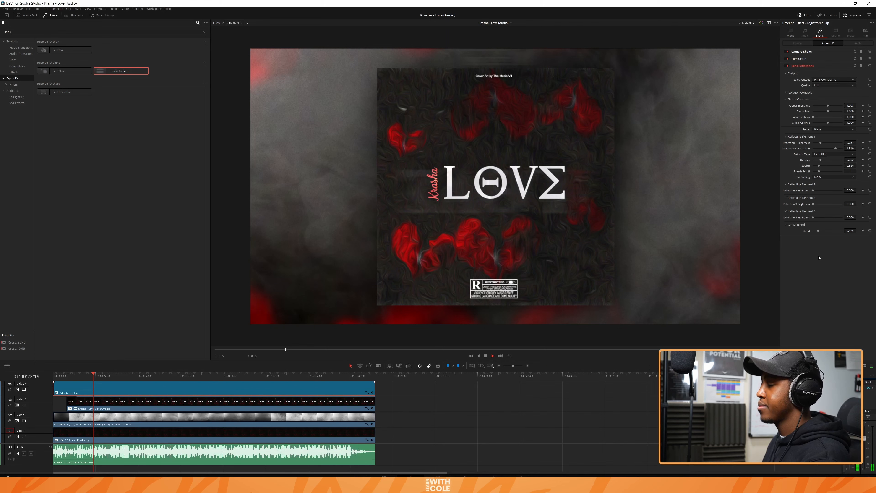
key(space)
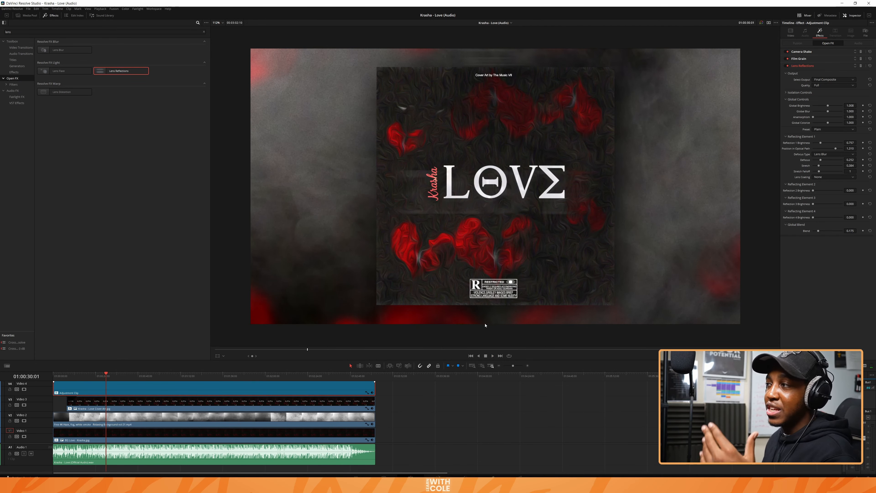
Step: Switch to the Color page with the adjustment clip current for grading
click(465, 478)
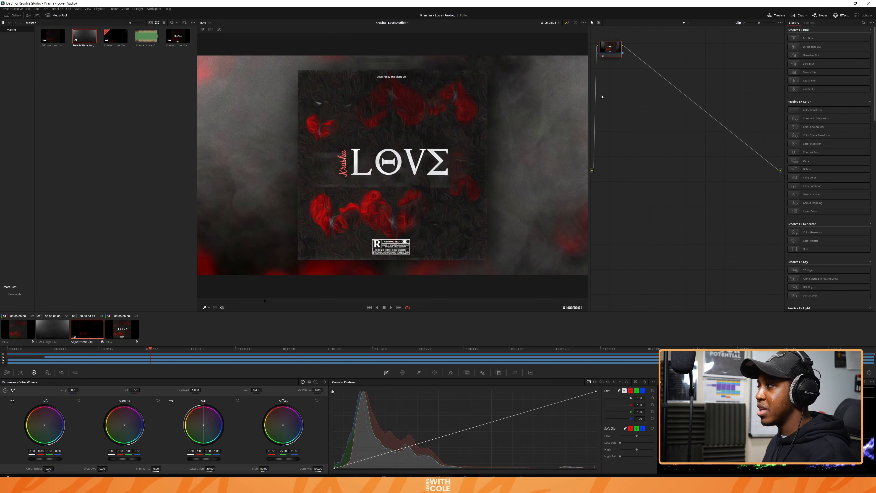